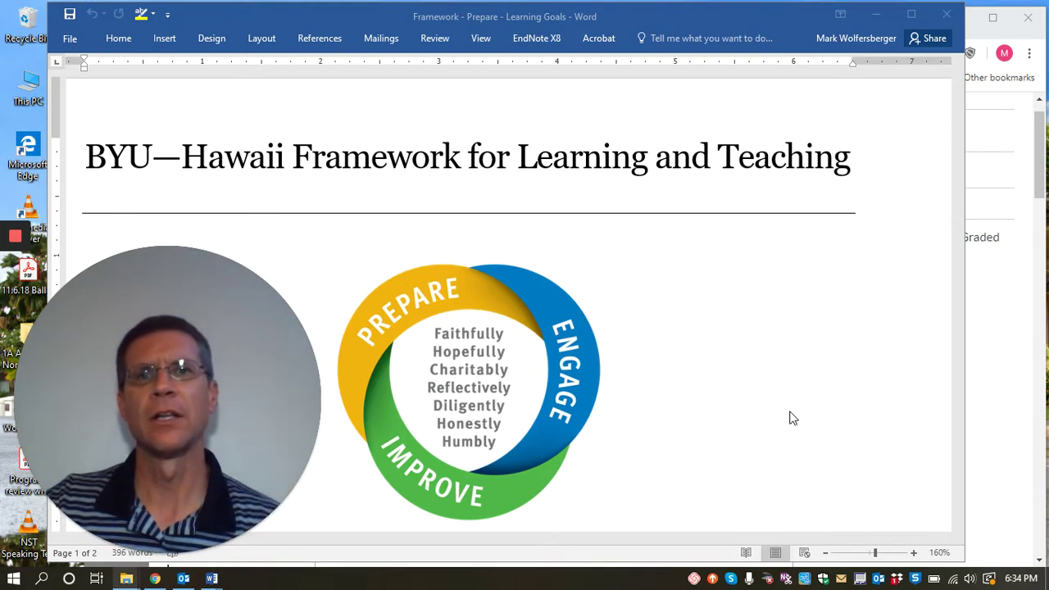
- Bring the Canvas 'Opinion Recording (With Peer Review)- Compliments' assignment page, 16 of 16 graded, in front of the Word document
{"action": "left_click", "coordinate": [1019, 399]}
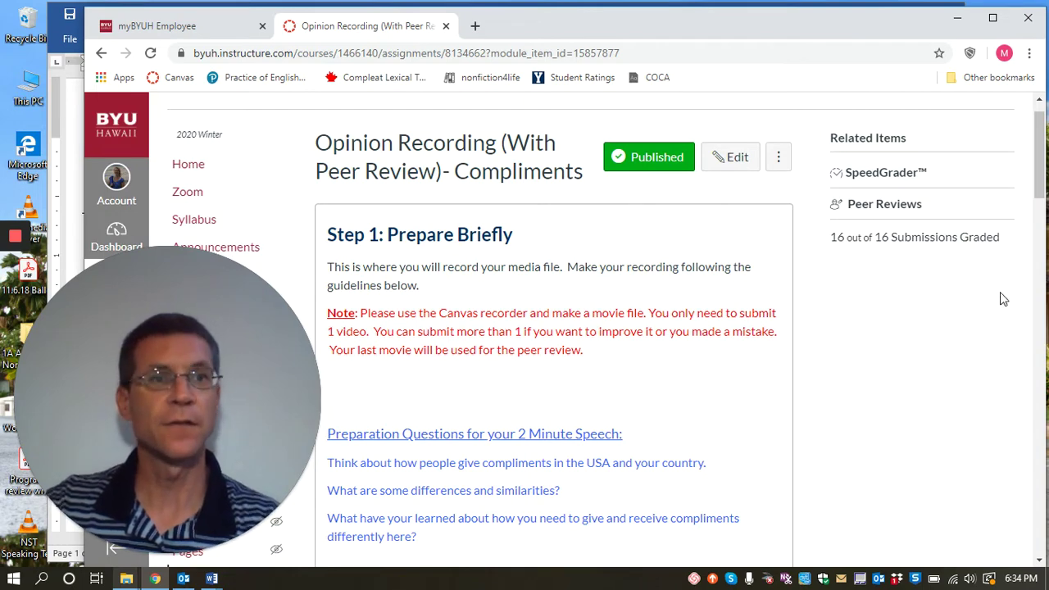
{"action": "scroll", "coordinate": [1040, 187], "scroll_direction": "up", "scroll_amount": 1}
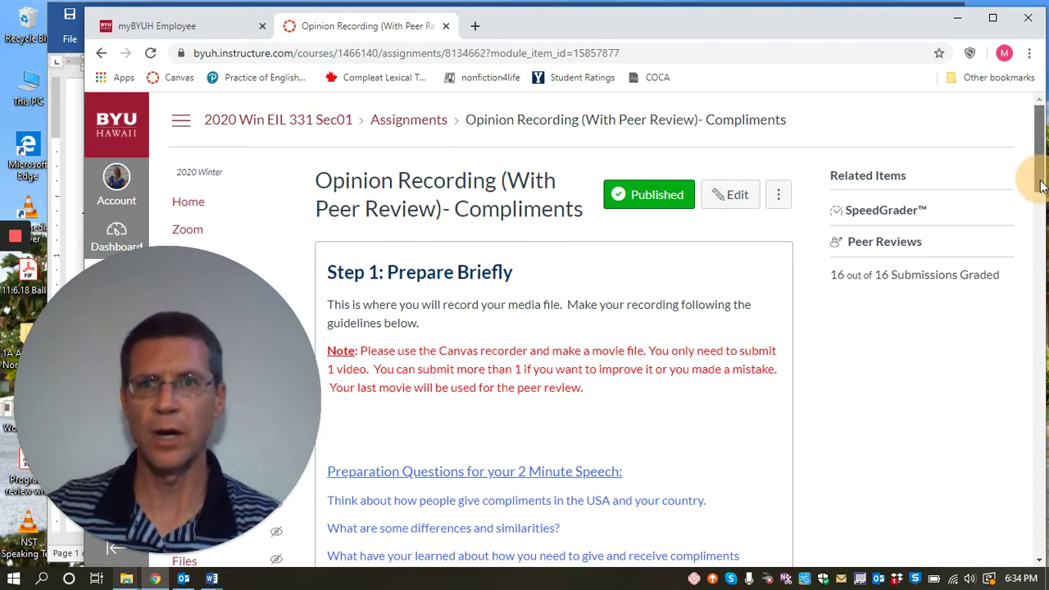
{"action": "scroll", "coordinate": [1040, 196], "scroll_direction": "down", "scroll_amount": 1}
{"action": "scroll", "coordinate": [1040, 188], "scroll_direction": "up", "scroll_amount": 1}
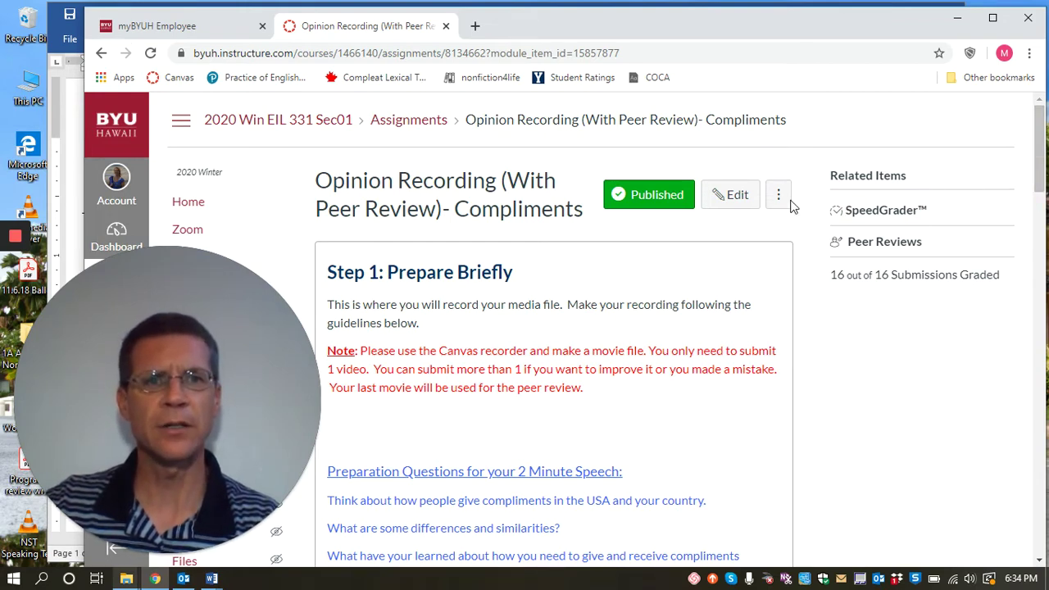
- Edit the assignment and show its peer reviews: required, automatic, 3 per user, assigned Feb 13
{"action": "left_click", "coordinate": [738, 206]}
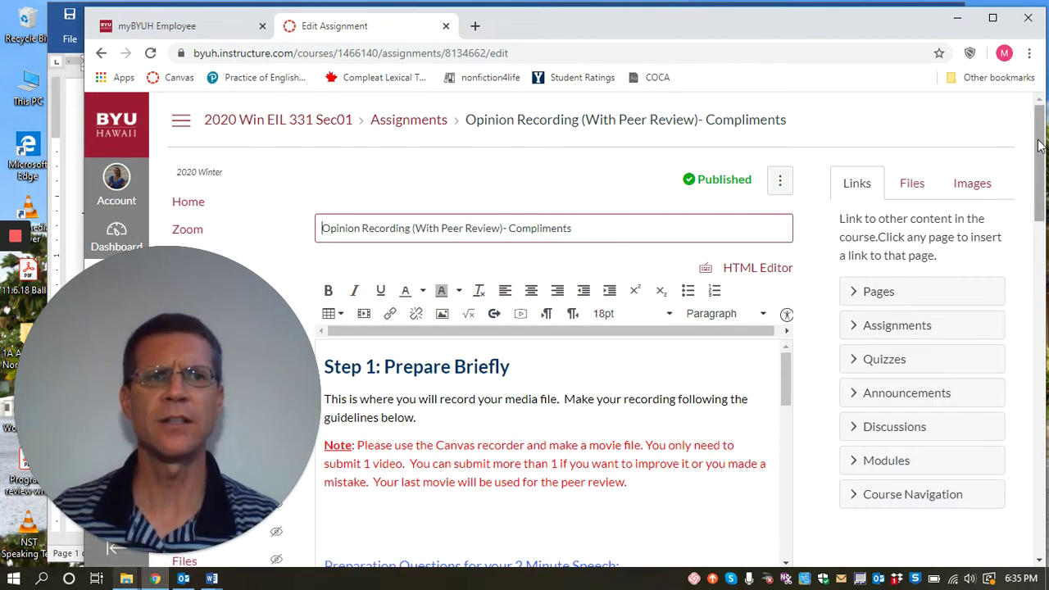
{"action": "left_click_drag", "start_coordinate": [1037, 145], "coordinate": [1006, 329]}
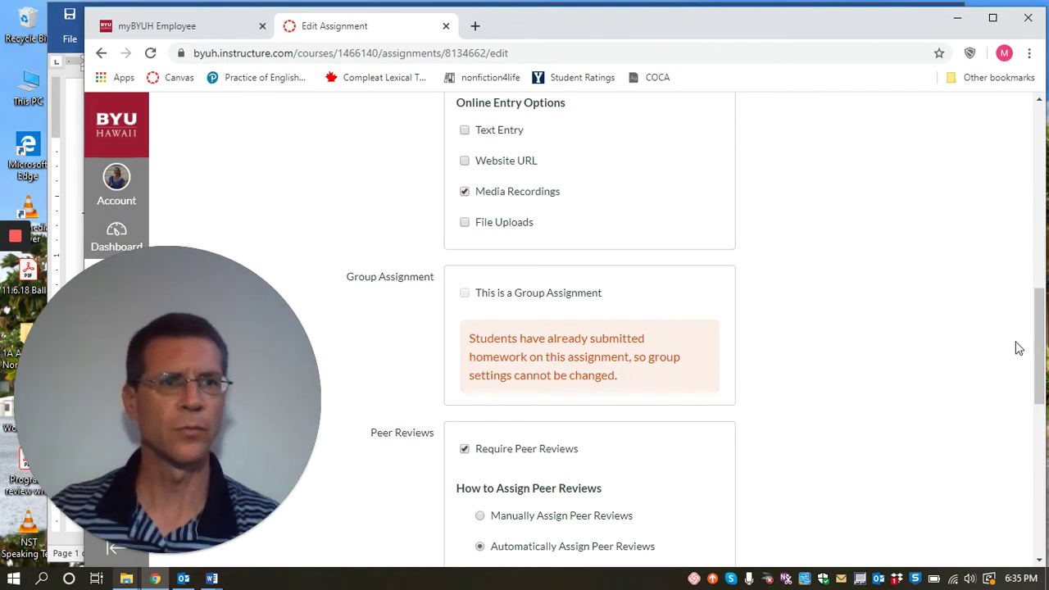
{"action": "left_click_drag", "start_coordinate": [1039, 346], "coordinate": [1039, 421]}
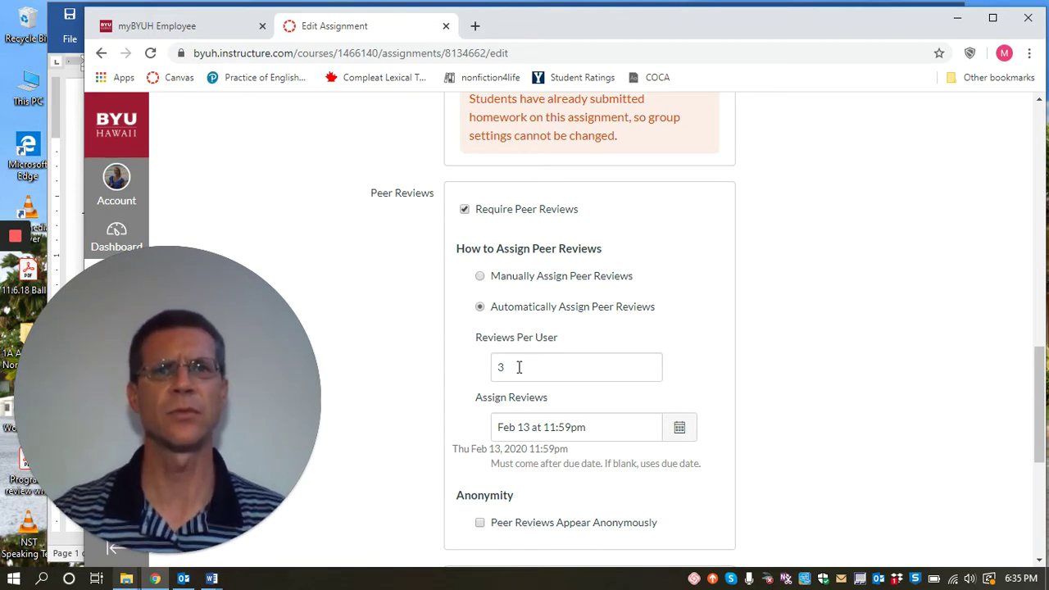
- Check the Feb 13 11:59pm Assign Reviews date, then leave the edit page for the assignment page
{"action": "left_click", "coordinate": [609, 434]}
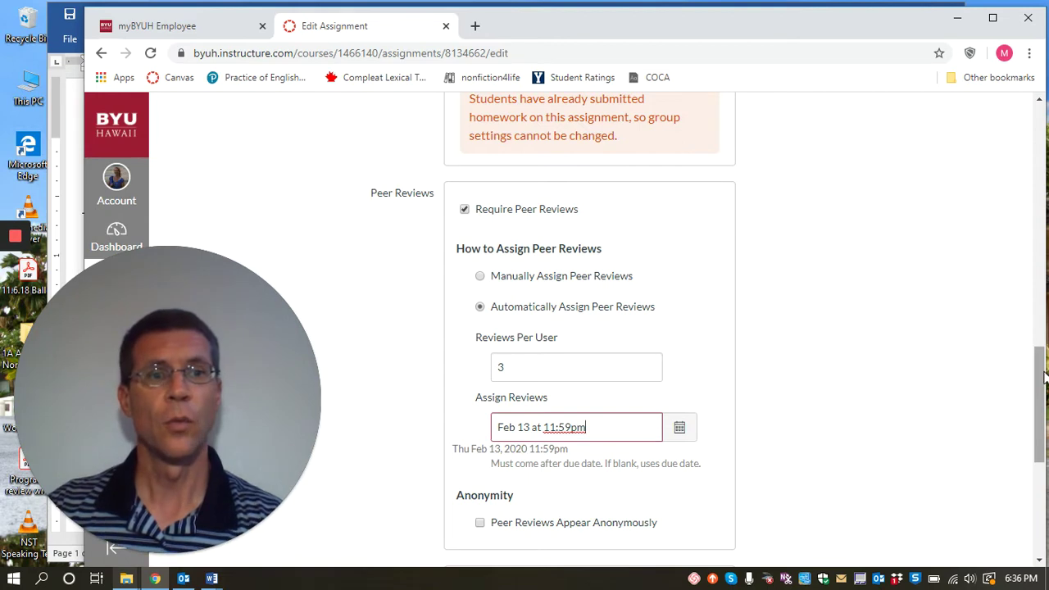
{"action": "left_click_drag", "start_coordinate": [1038, 377], "coordinate": [1031, 529]}
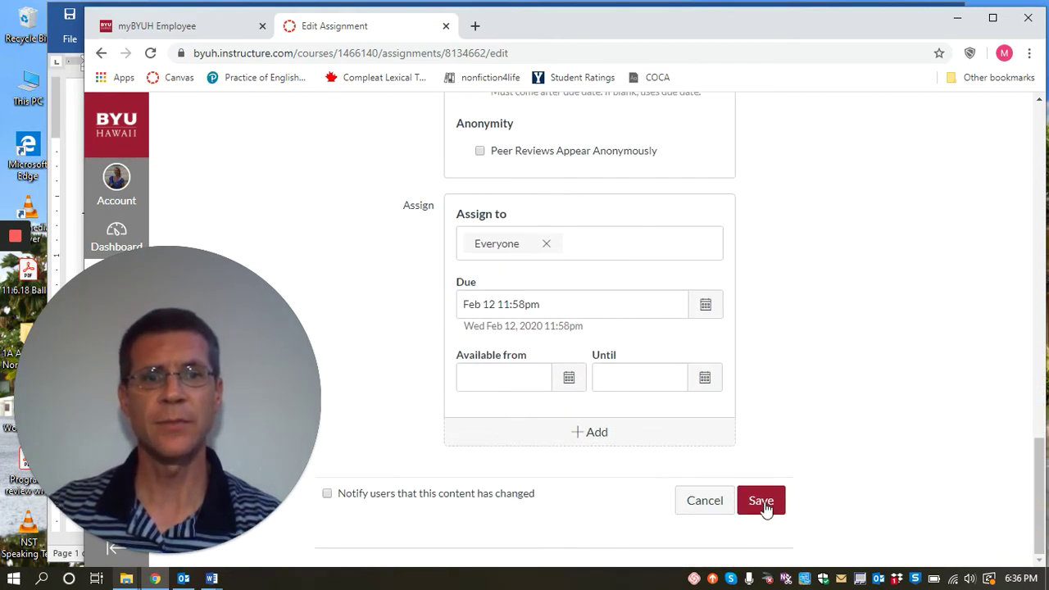
{"action": "left_click", "coordinate": [705, 501]}
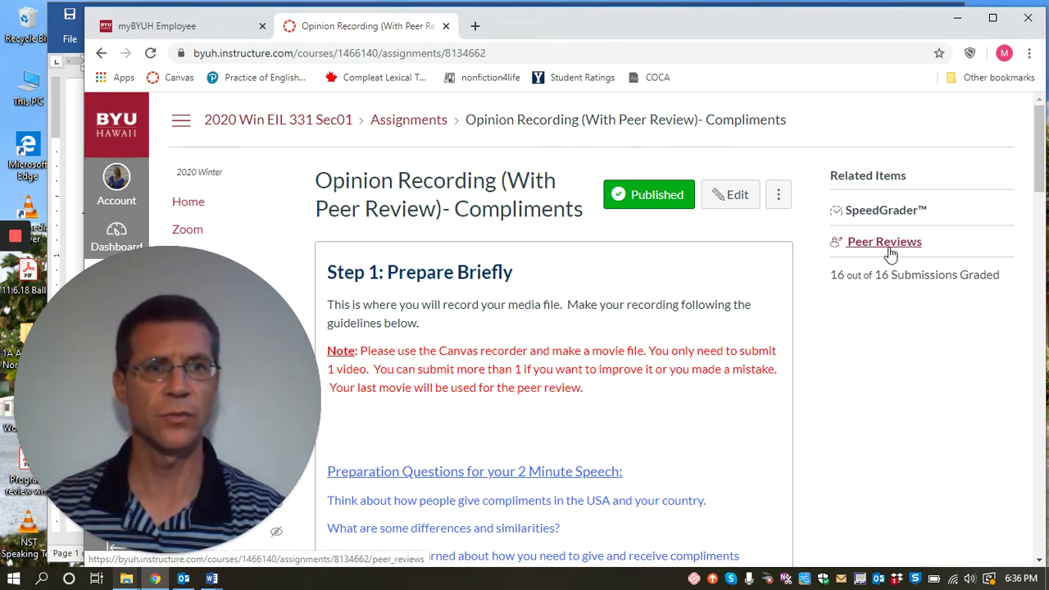
- Show the Peer Reviews page listing the three classmates each student must review
{"action": "left_click", "coordinate": [891, 253]}
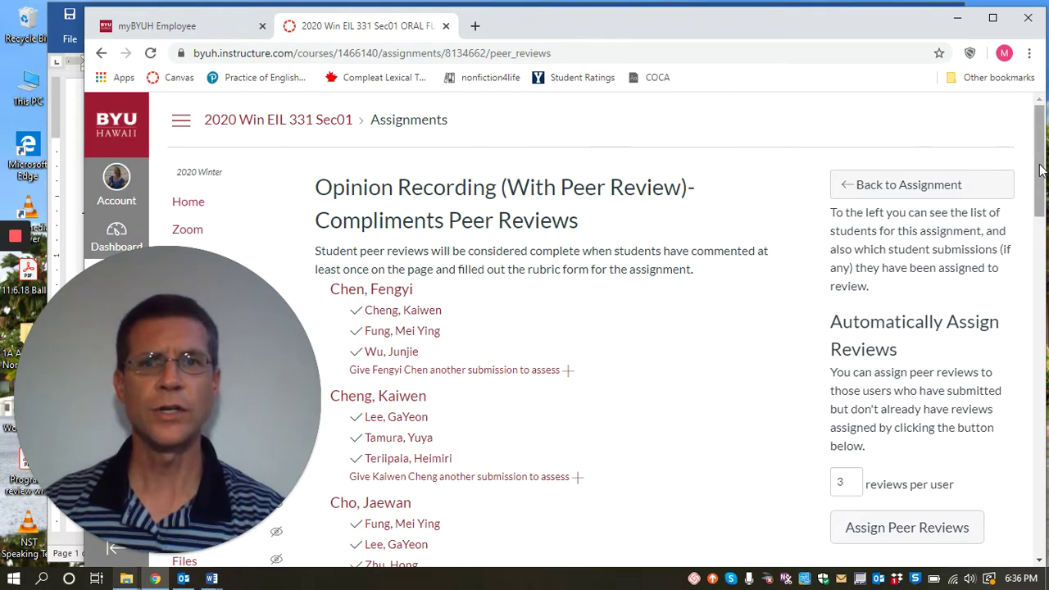
{"action": "left_click_drag", "start_coordinate": [1038, 168], "coordinate": [1042, 211]}
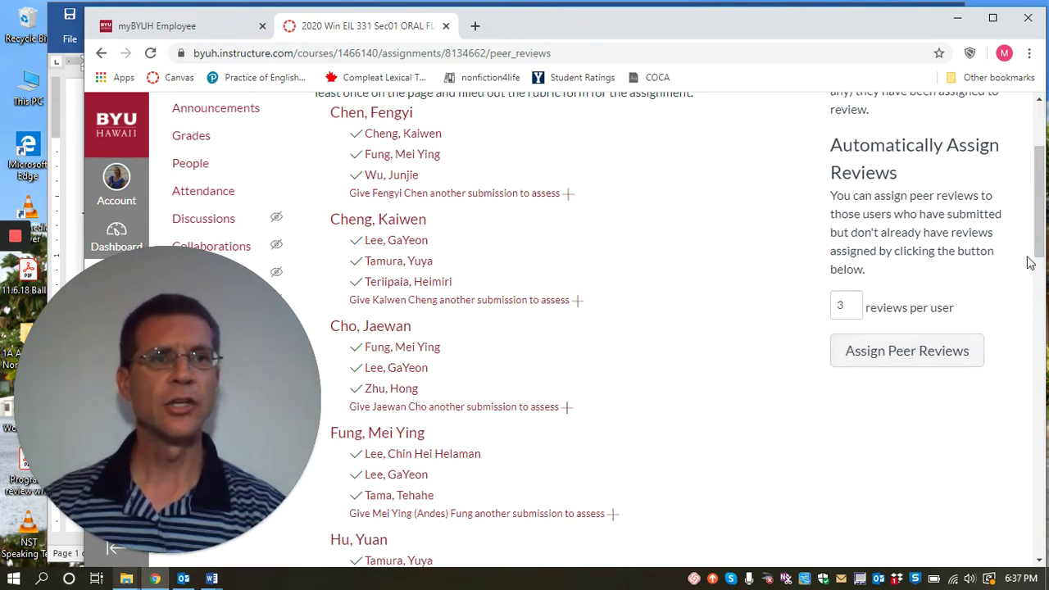
{"action": "left_click_drag", "start_coordinate": [1040, 248], "coordinate": [1043, 211]}
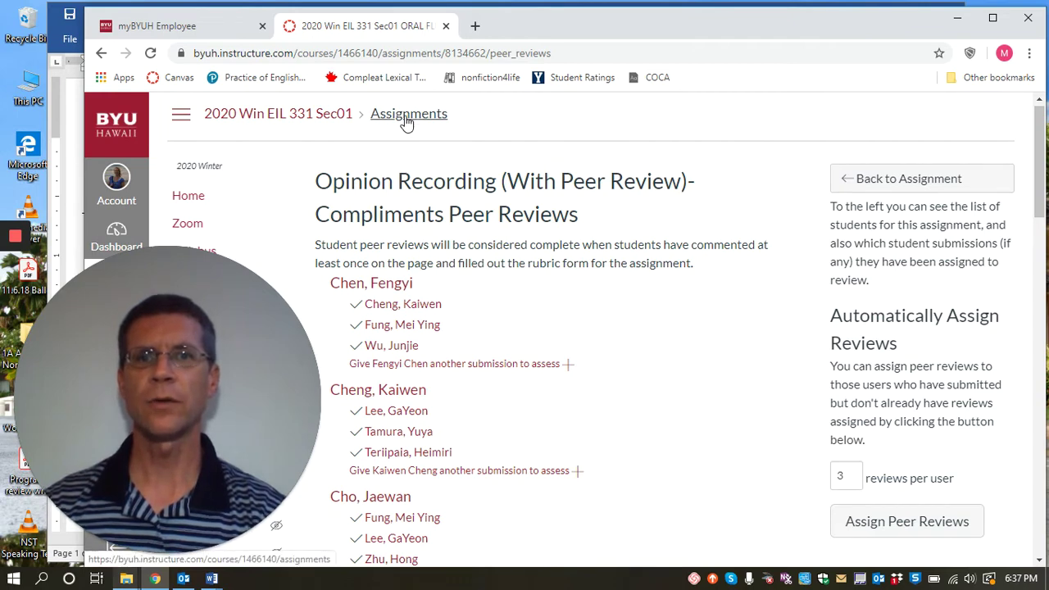
- Go back to the assignment and open the submission graded 23 out of 25 in SpeedGrader
{"action": "left_click", "coordinate": [866, 185]}
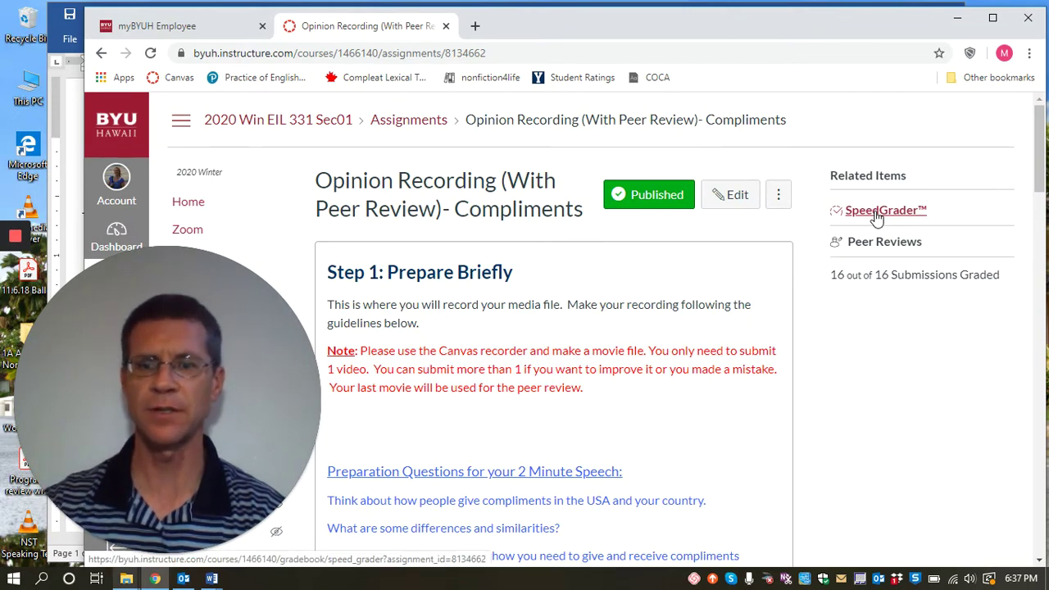
{"action": "left_click", "coordinate": [876, 211]}
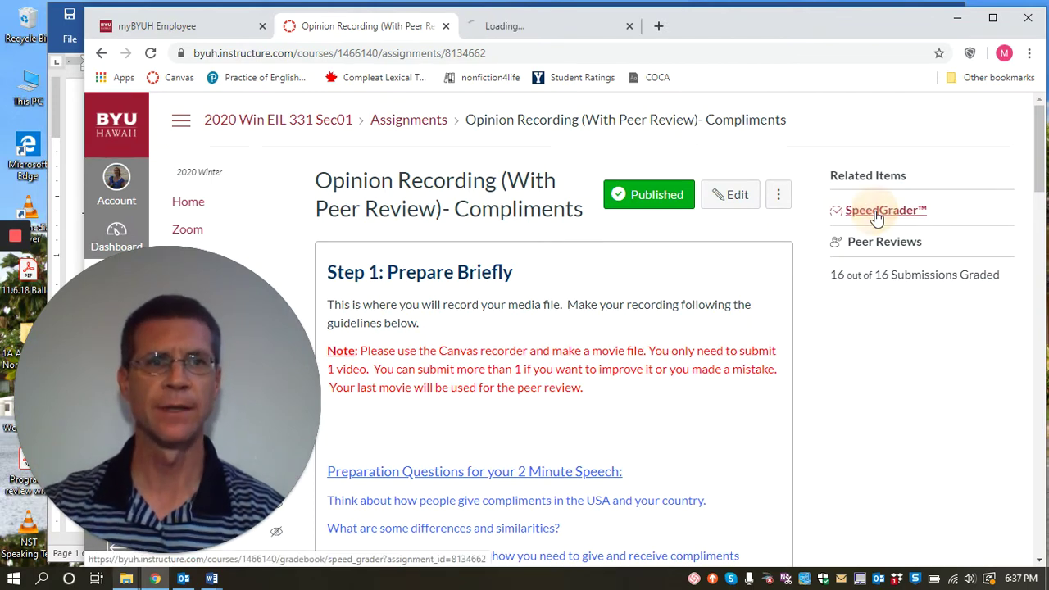
{"action": "left_click", "coordinate": [551, 28]}
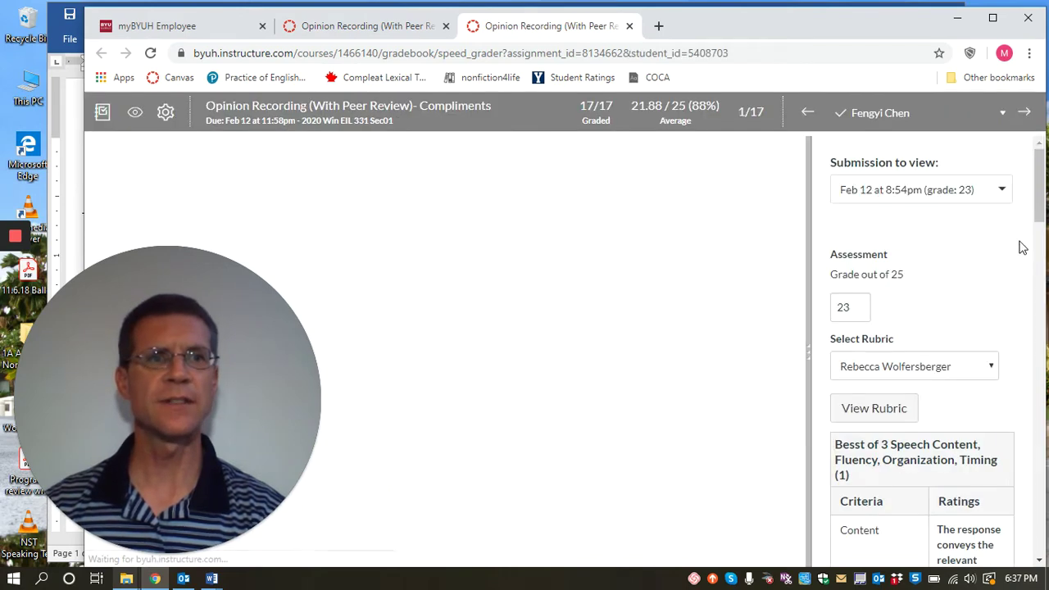
{"action": "left_click_drag", "start_coordinate": [1039, 208], "coordinate": [1043, 213]}
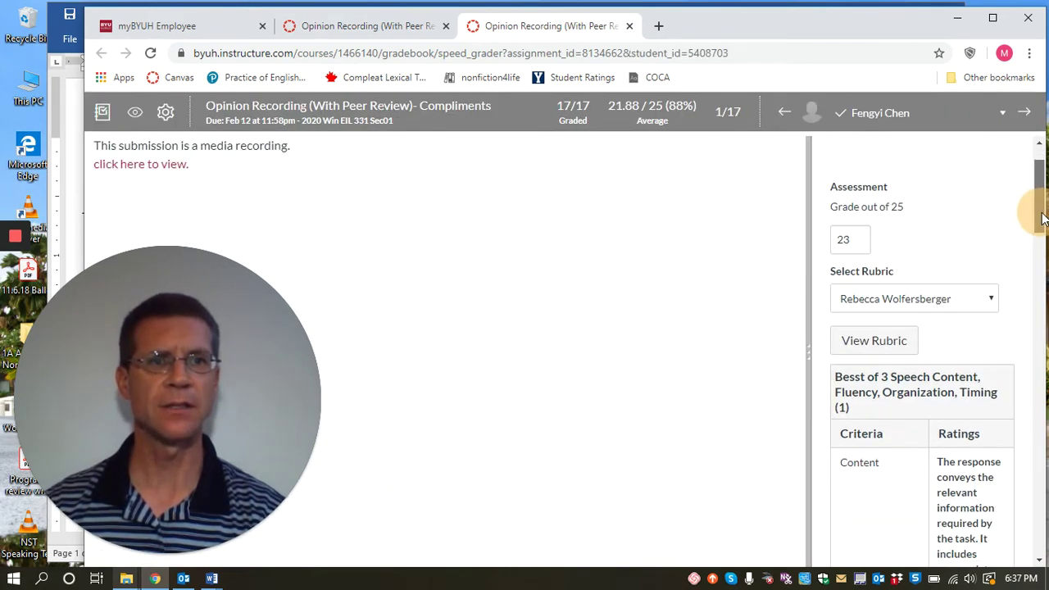
{"action": "left_click_drag", "start_coordinate": [1042, 218], "coordinate": [1042, 229]}
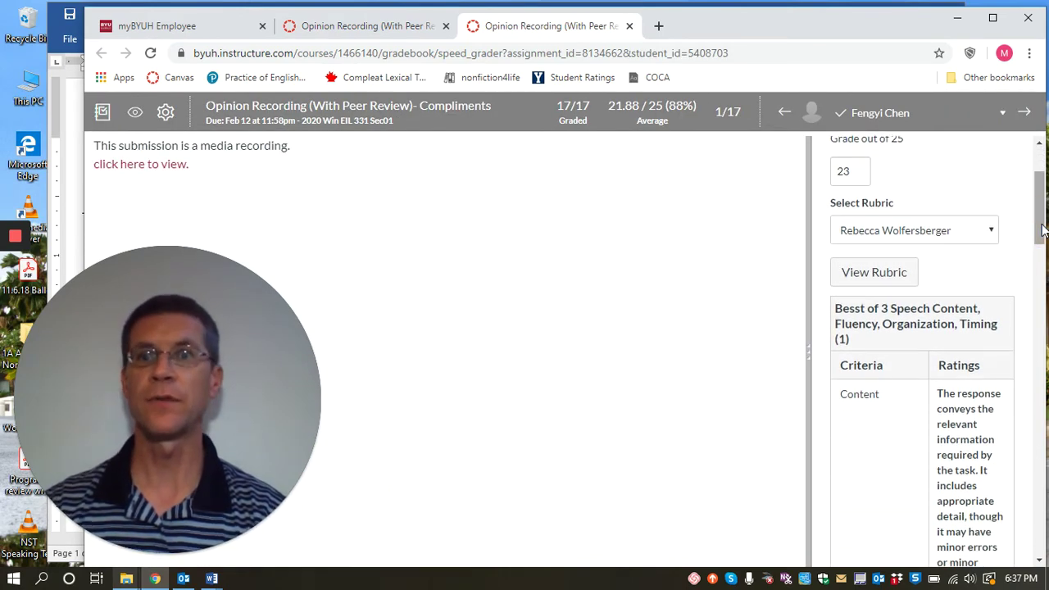
{"action": "left_click_drag", "start_coordinate": [1042, 230], "coordinate": [1043, 232]}
- View the full rubric in a widened panel, then cancel back to the assessment summary
{"action": "left_click", "coordinate": [890, 259]}
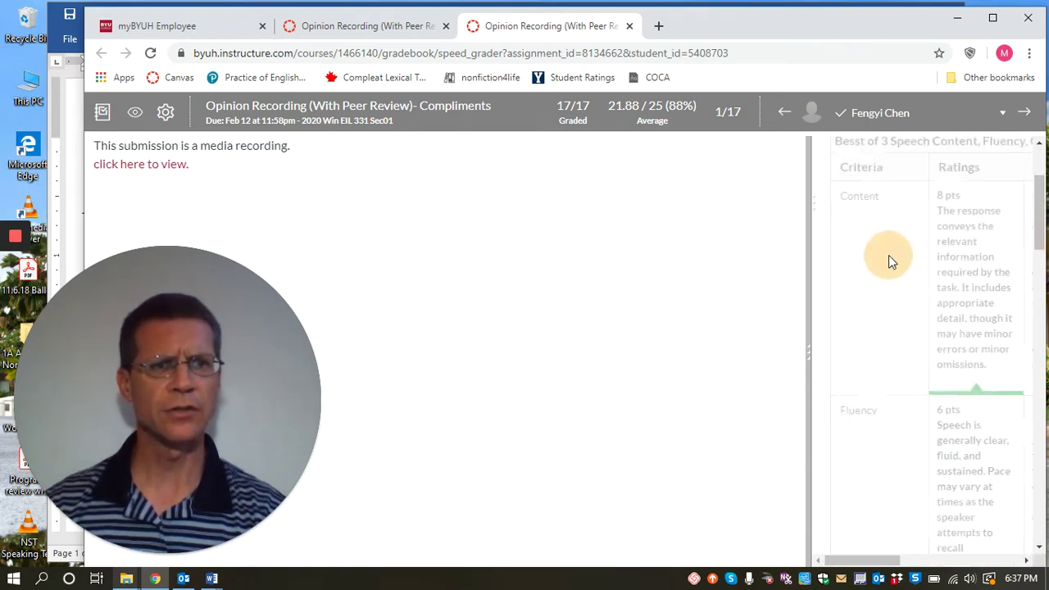
{"action": "left_click_drag", "start_coordinate": [810, 364], "coordinate": [438, 434]}
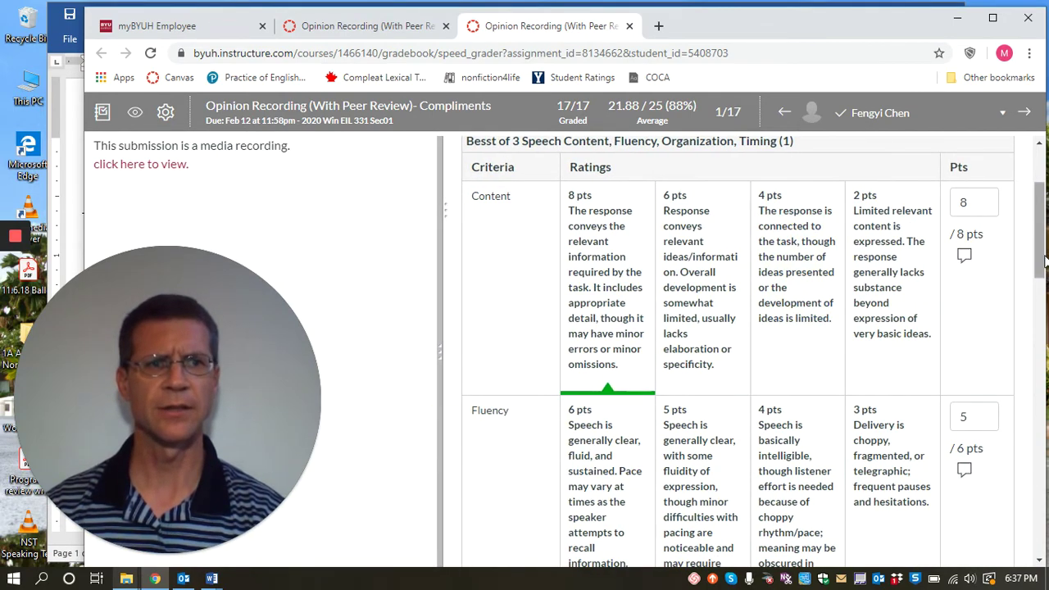
{"action": "left_click_drag", "start_coordinate": [1042, 260], "coordinate": [1009, 199]}
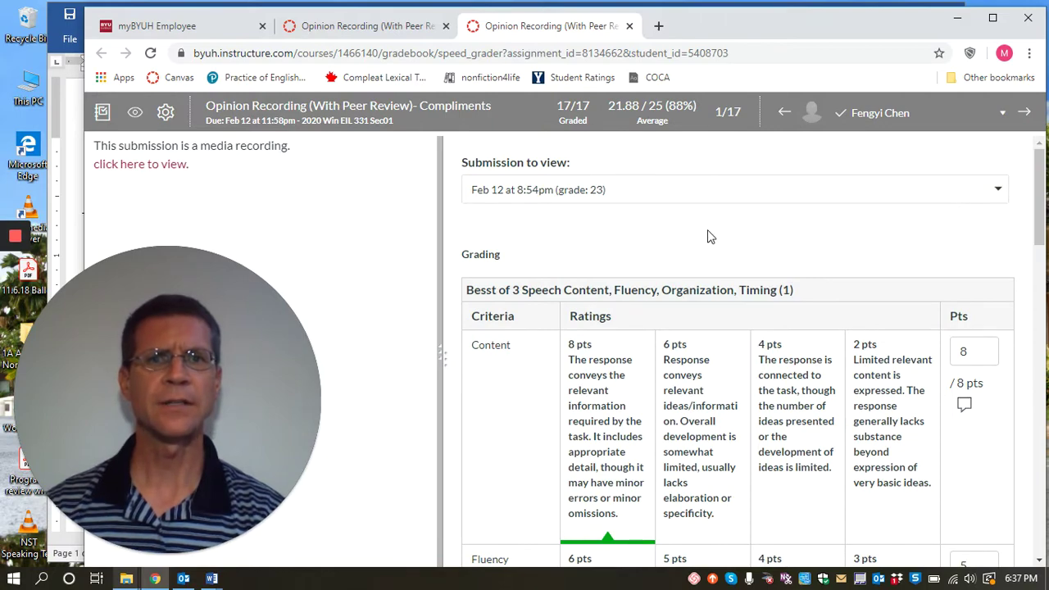
{"action": "left_click_drag", "start_coordinate": [1038, 179], "coordinate": [1024, 399]}
{"action": "left_click", "coordinate": [550, 406]}
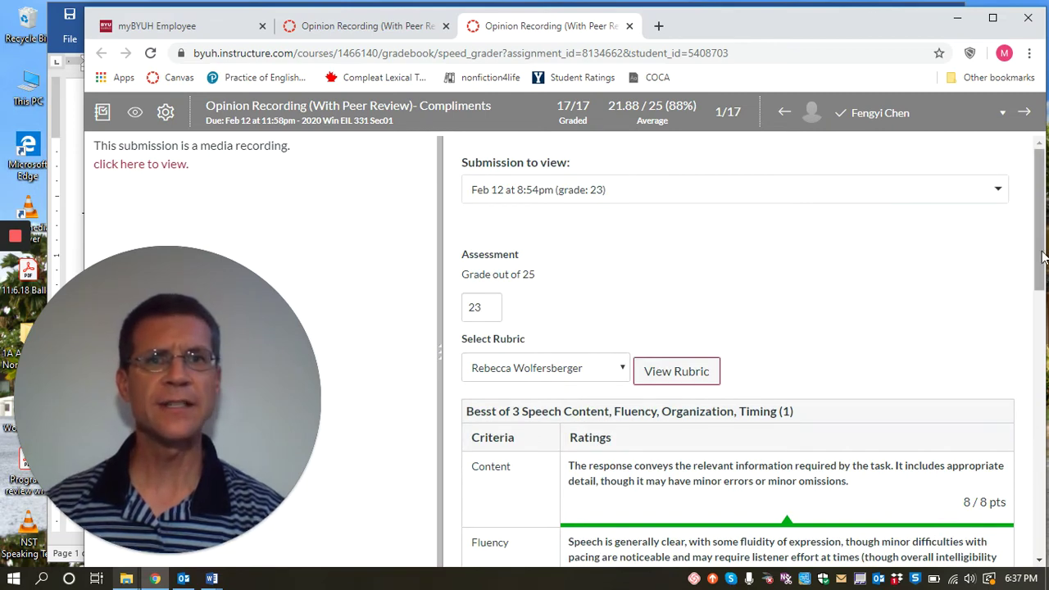
{"action": "scroll", "coordinate": [1040, 256], "scroll_direction": "down", "scroll_amount": 2}
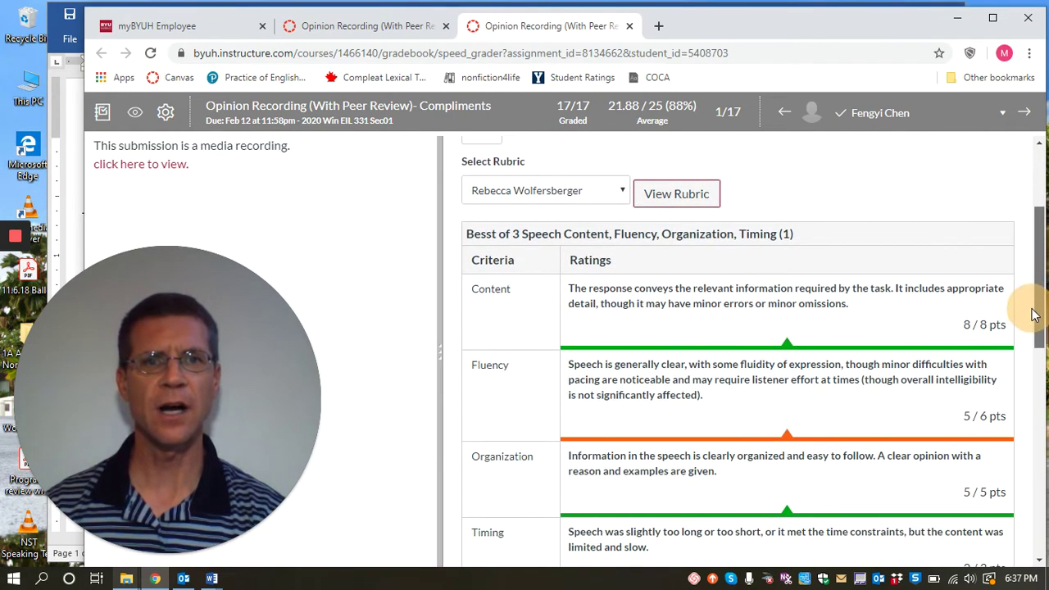
- Switch Select Rubric to another reviewer's assessment and check its scores and comments
{"action": "left_click", "coordinate": [621, 192]}
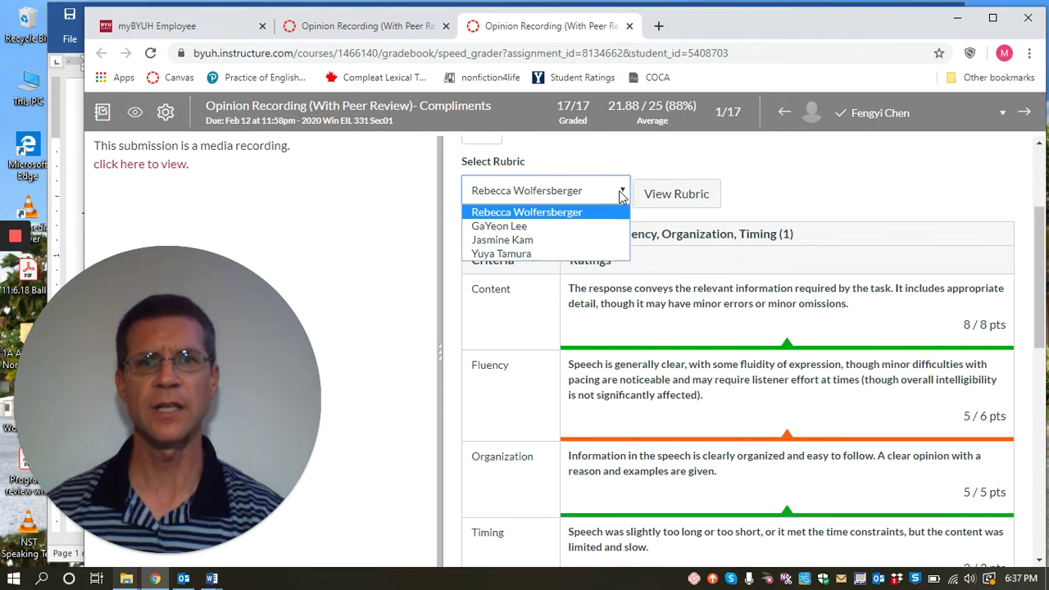
{"action": "left_click", "coordinate": [578, 231]}
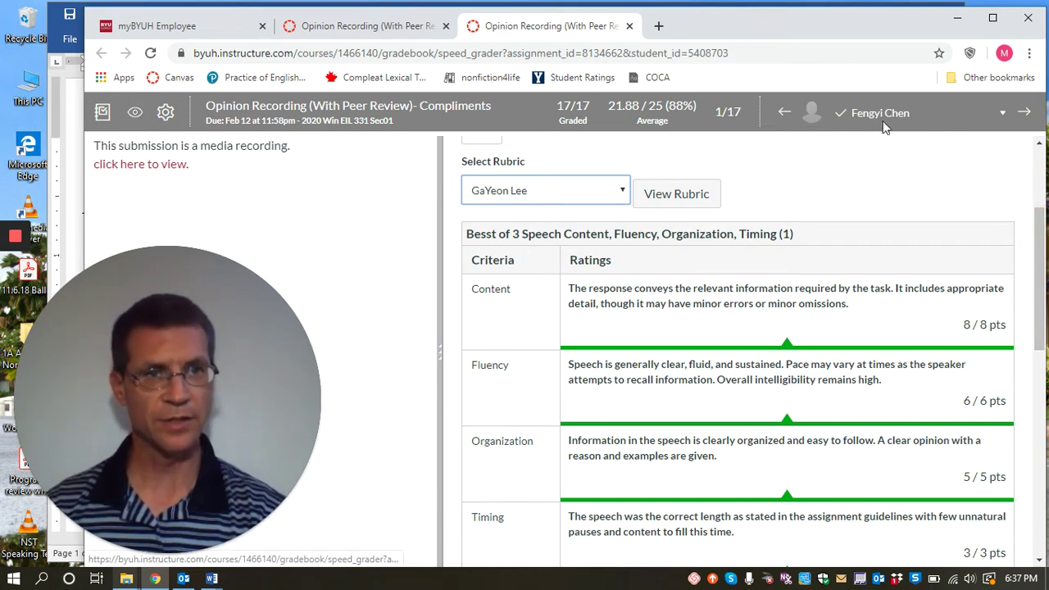
{"action": "left_click_drag", "start_coordinate": [1038, 240], "coordinate": [999, 420]}
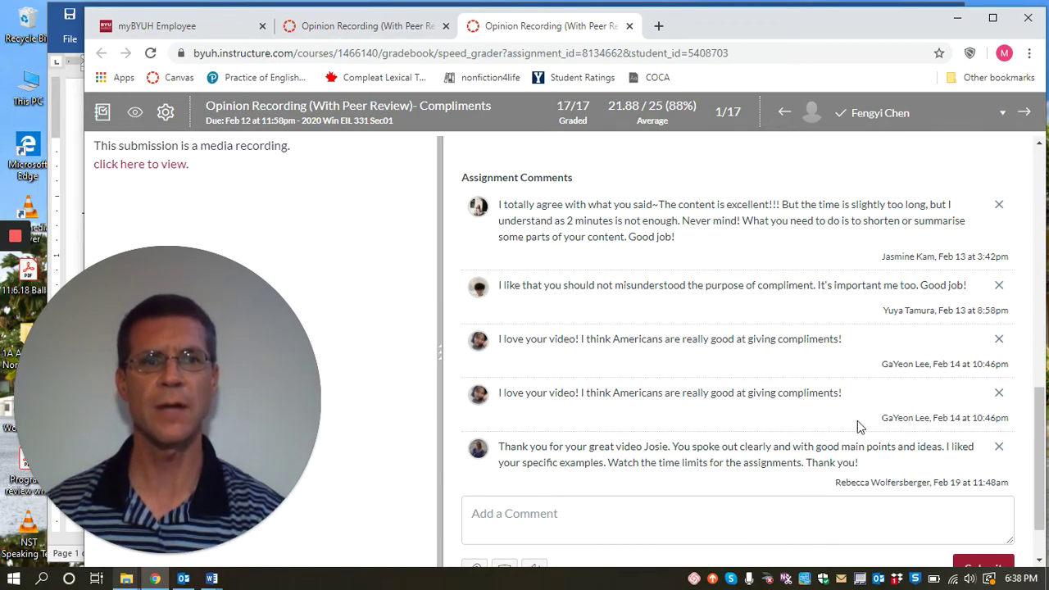
{"action": "left_click_drag", "start_coordinate": [1039, 426], "coordinate": [1037, 159]}
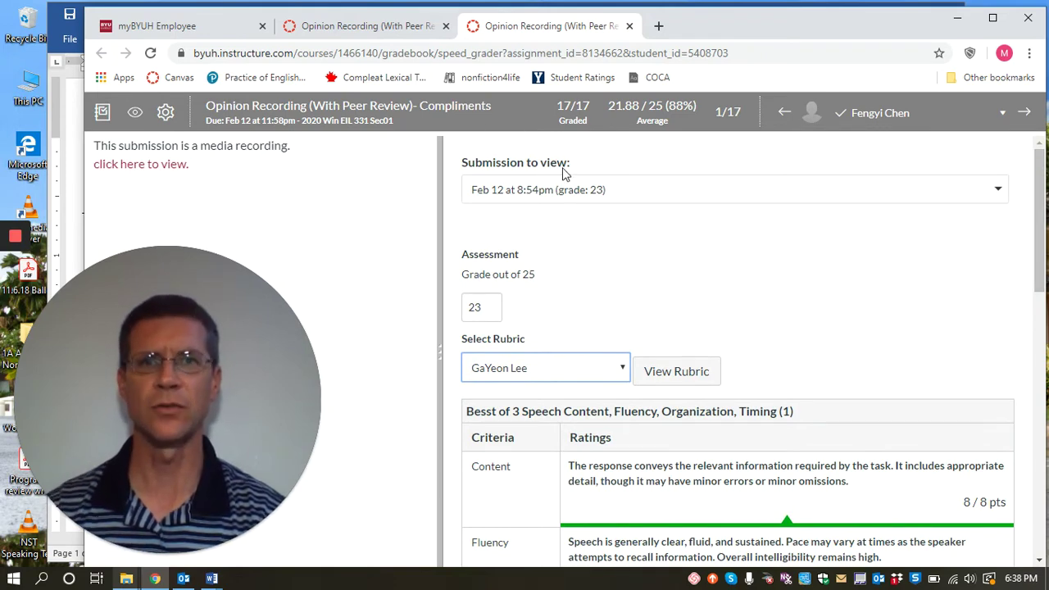
- Return to the assignment page and move on to the Peer Review Check quiz with Next
{"action": "left_click", "coordinate": [356, 32]}
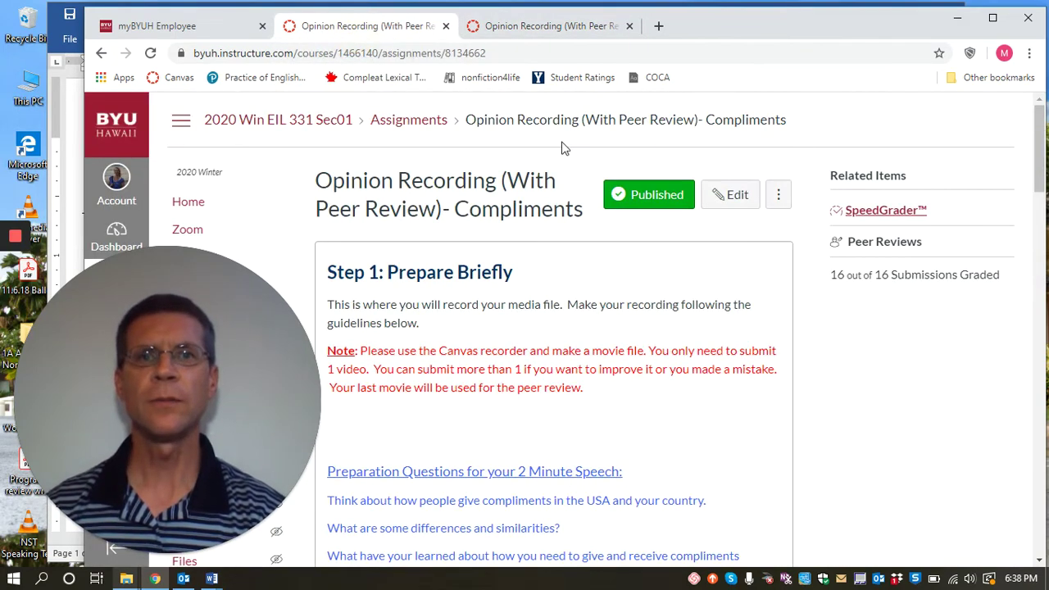
{"action": "left_click_drag", "start_coordinate": [1040, 174], "coordinate": [1039, 514]}
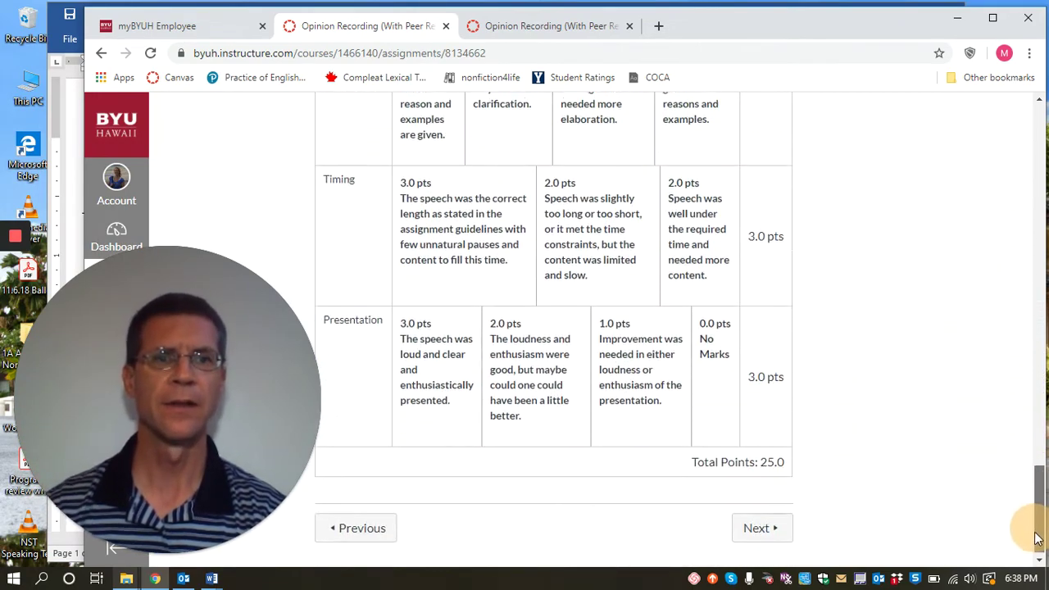
{"action": "left_click", "coordinate": [755, 526]}
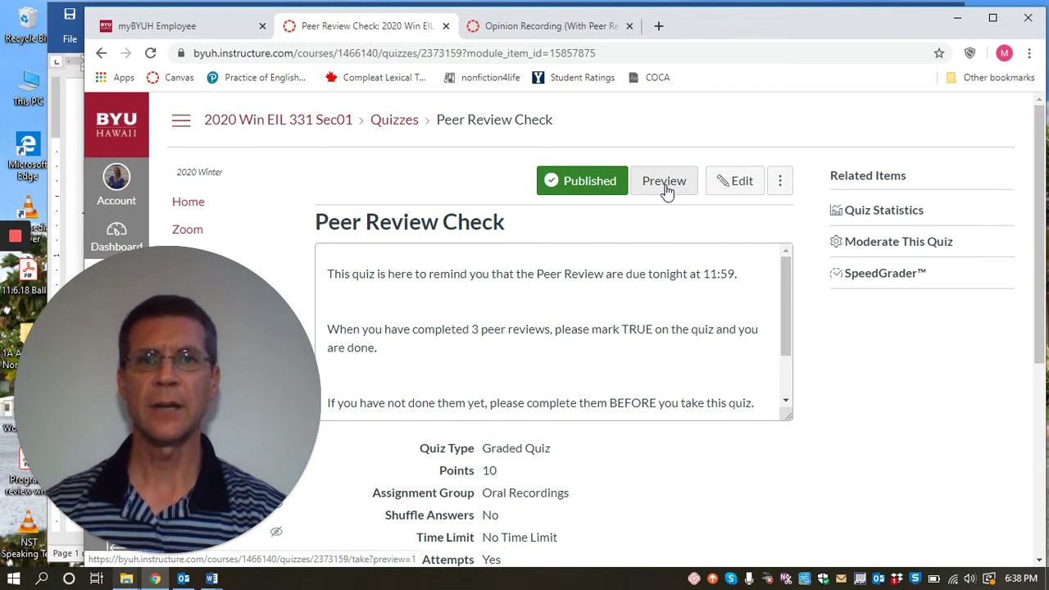
- Preview the quiz down to the True/False question 'Did you complete 3 peer reviews?'
{"action": "left_click", "coordinate": [666, 189]}
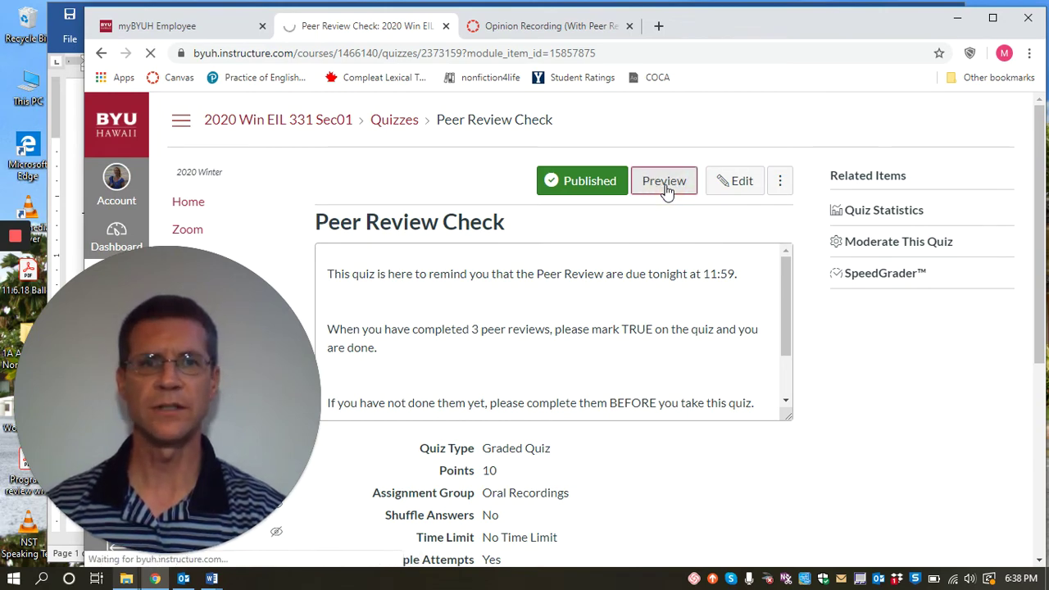
{"action": "left_click_drag", "start_coordinate": [1039, 161], "coordinate": [1037, 355]}
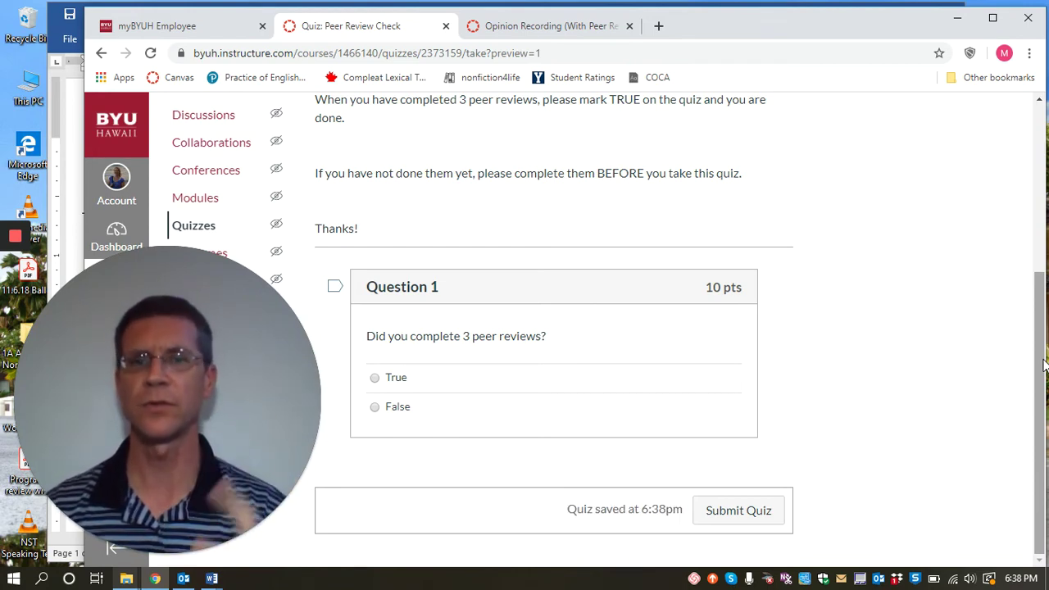
{"action": "left_click_drag", "start_coordinate": [1039, 363], "coordinate": [1042, 188]}
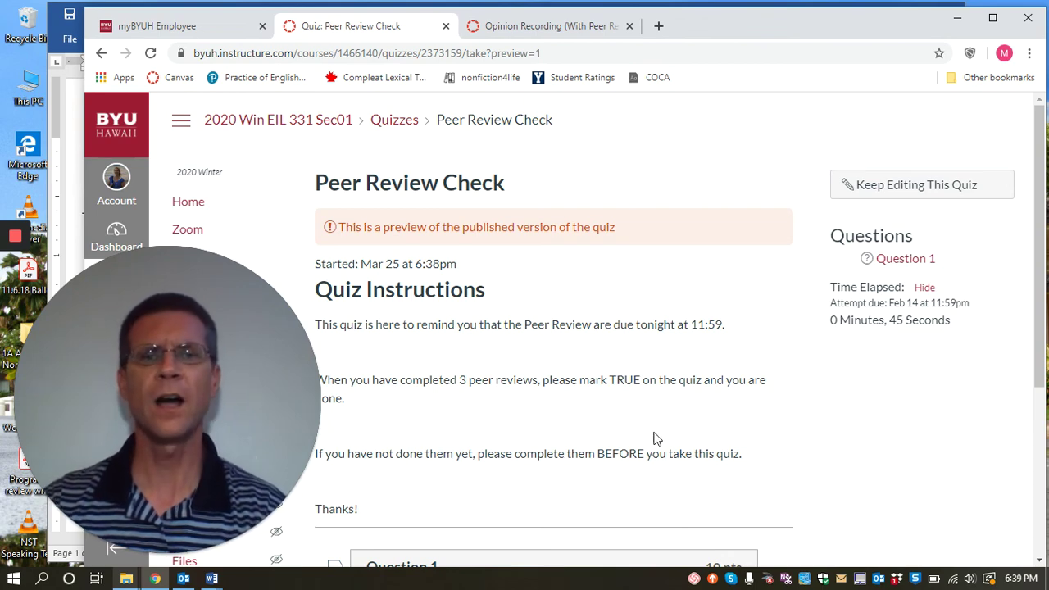
{"action": "mouse_move", "coordinate": [201, 431]}
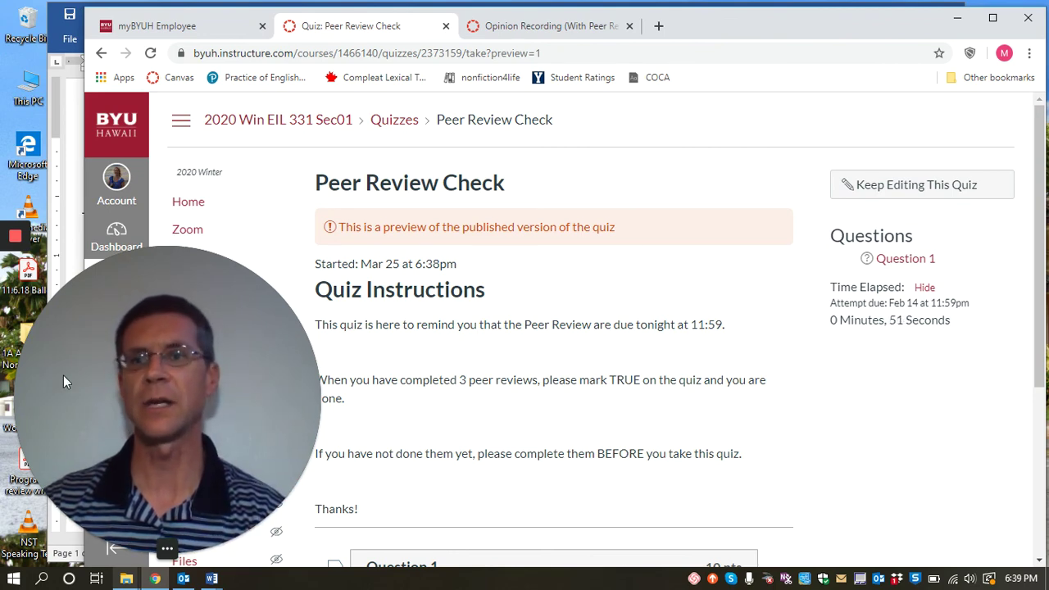
{"action": "mouse_move", "coordinate": [18, 236]}
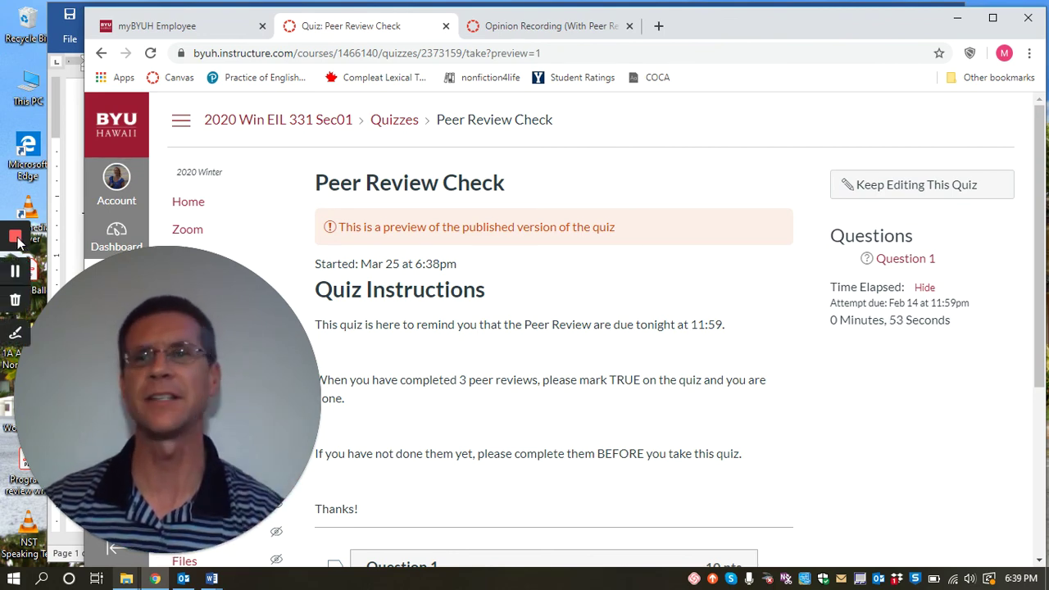